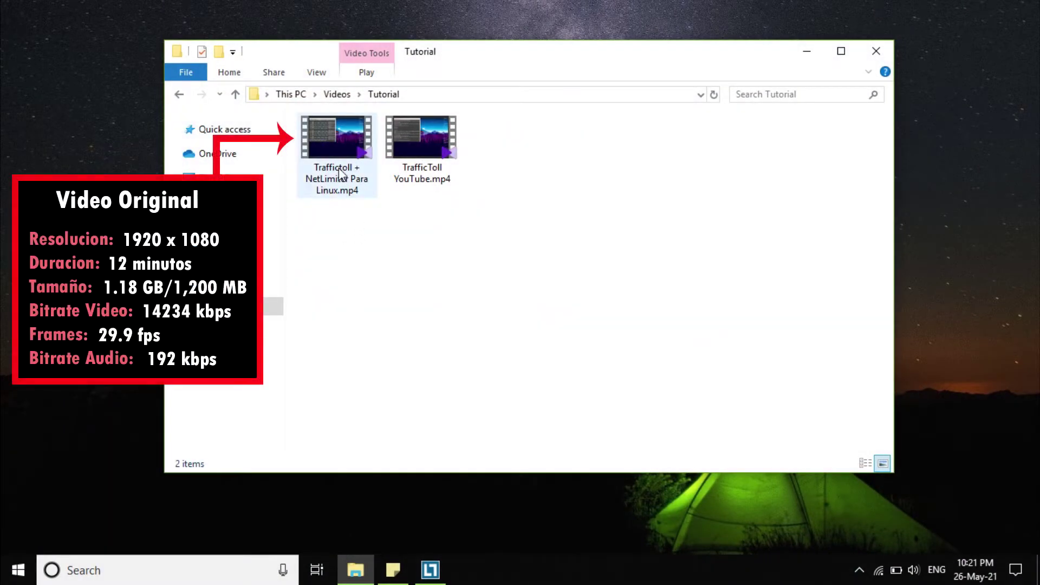
mouse_move(341, 175)
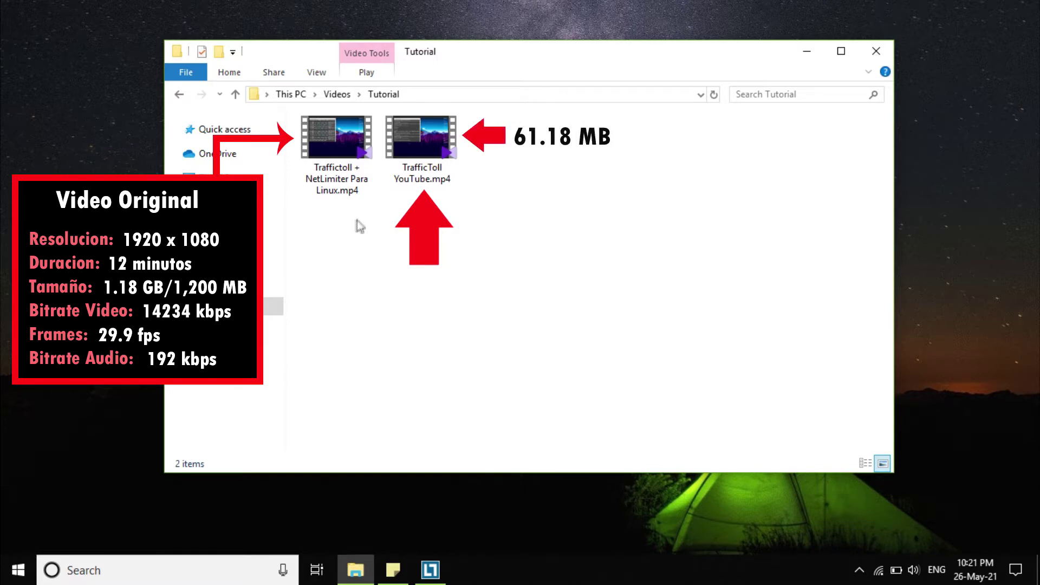
mouse_move(428, 169)
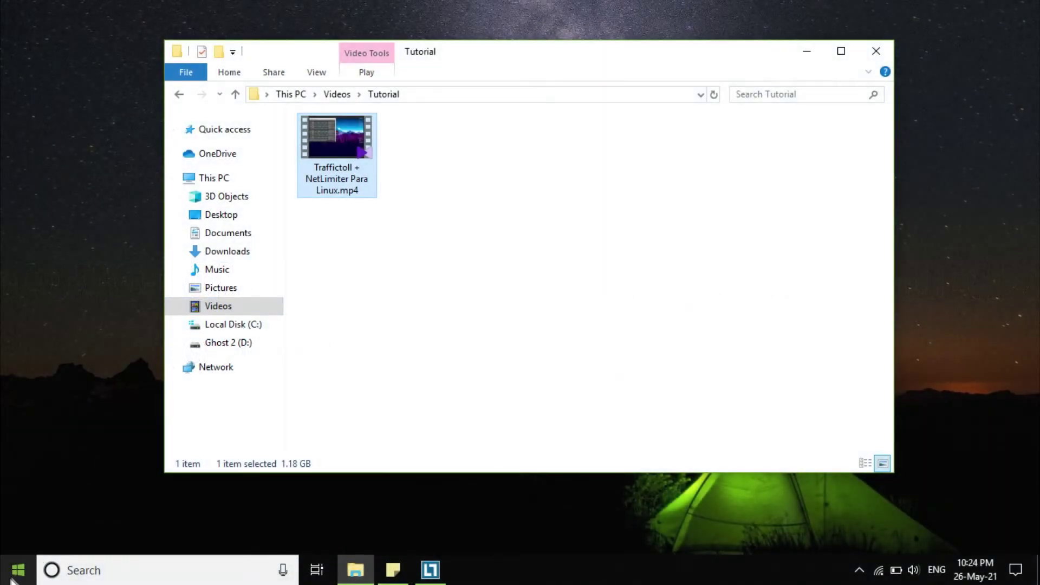
Launch FormatFactory 4.1 and allow it to make changes to the device.
click(12, 579)
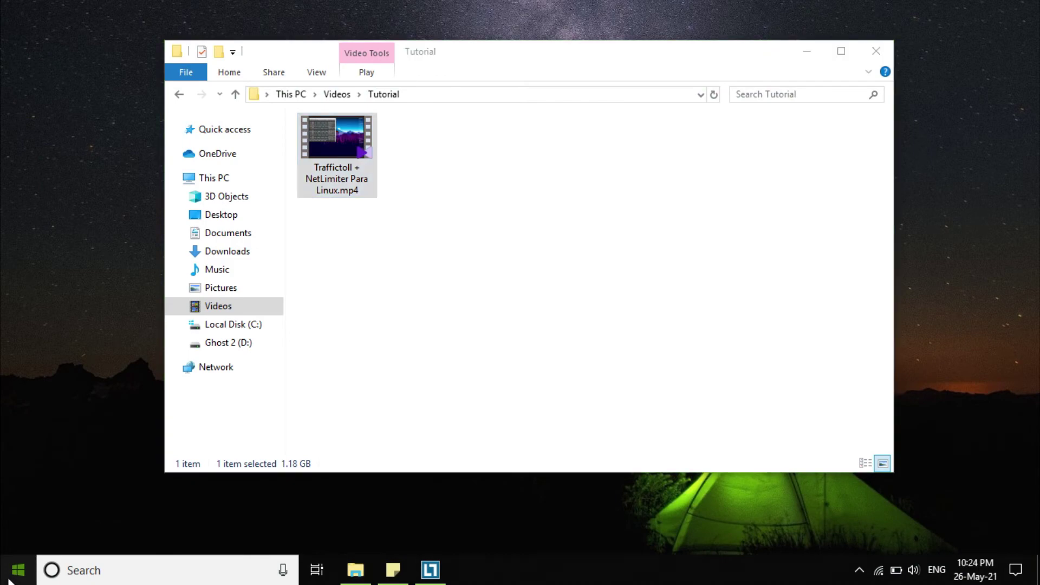
click(290, 492)
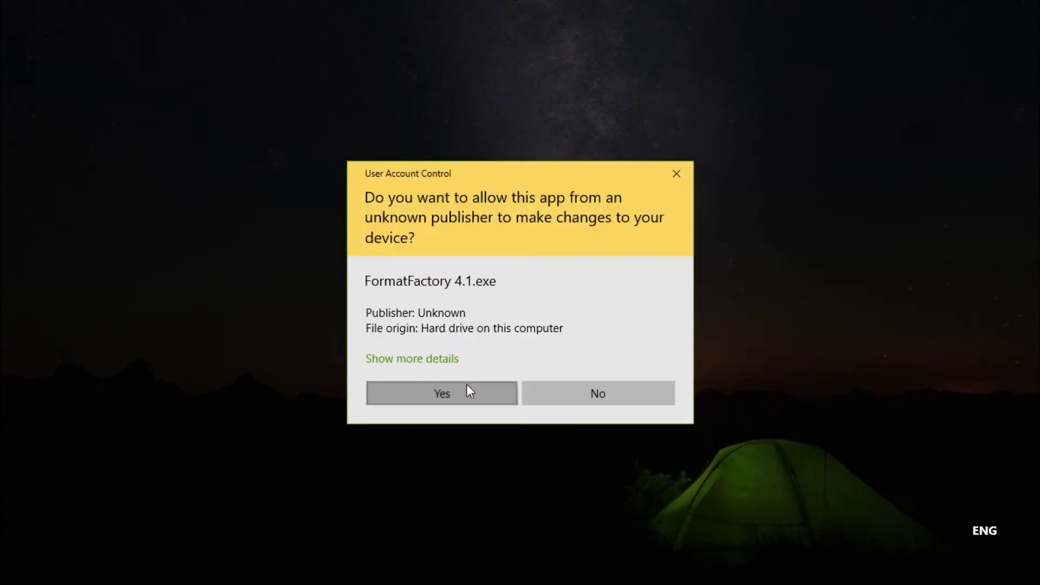
click(467, 386)
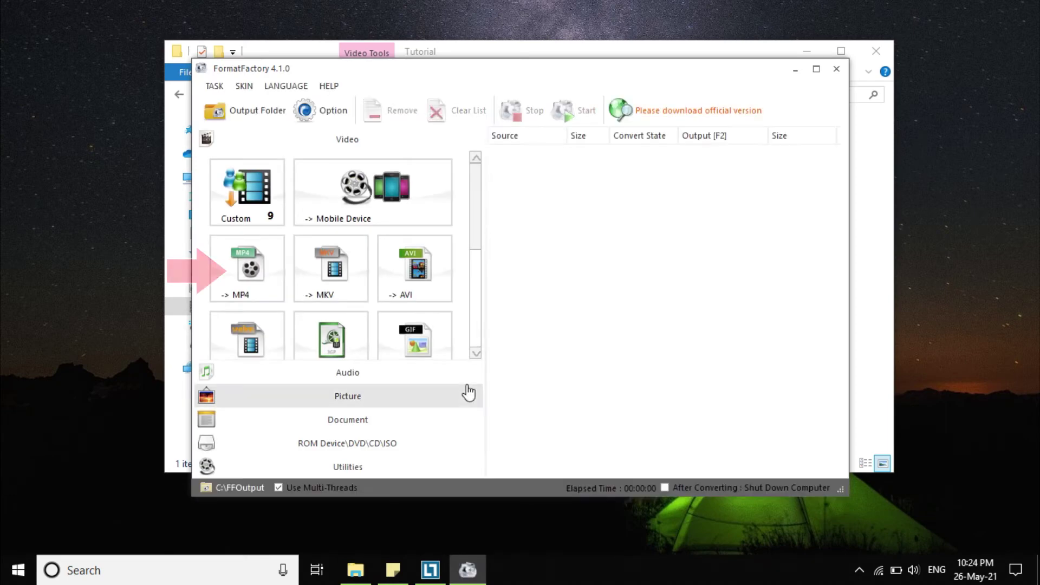
Start an MP4 conversion task and set the video encoder to AVC(H264) in its output settings.
click(262, 295)
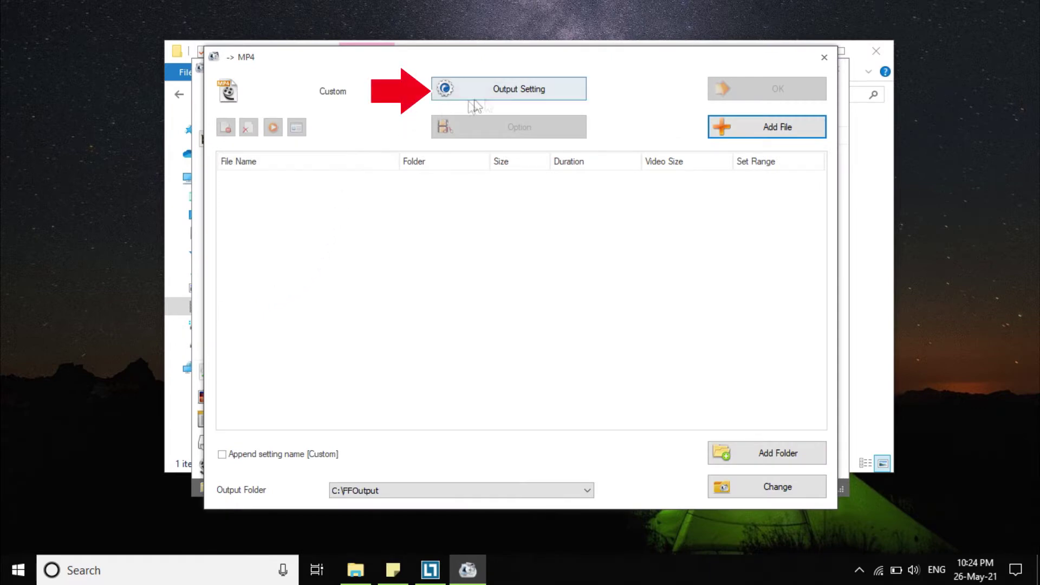
click(517, 95)
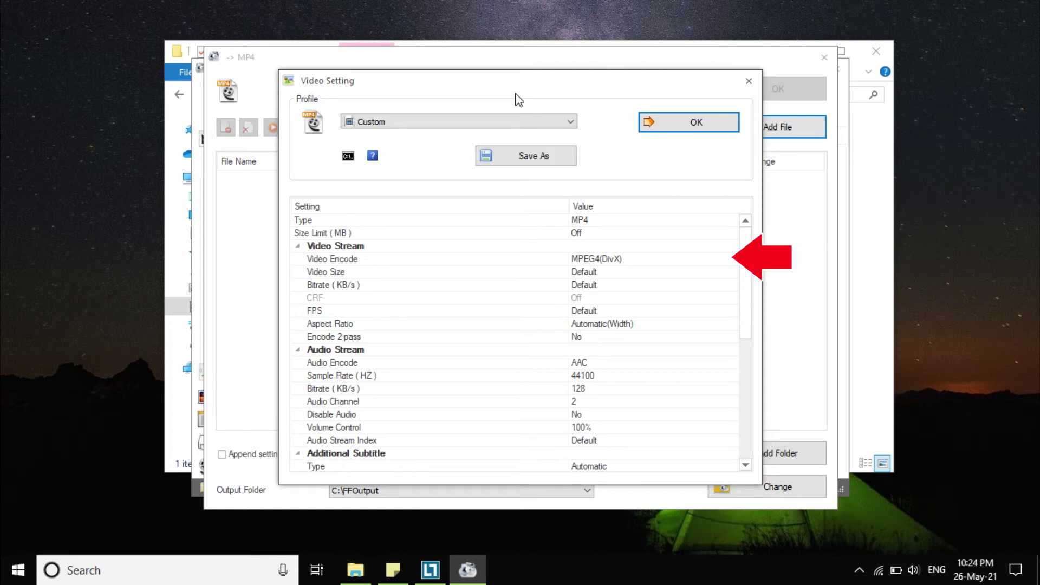
click(691, 258)
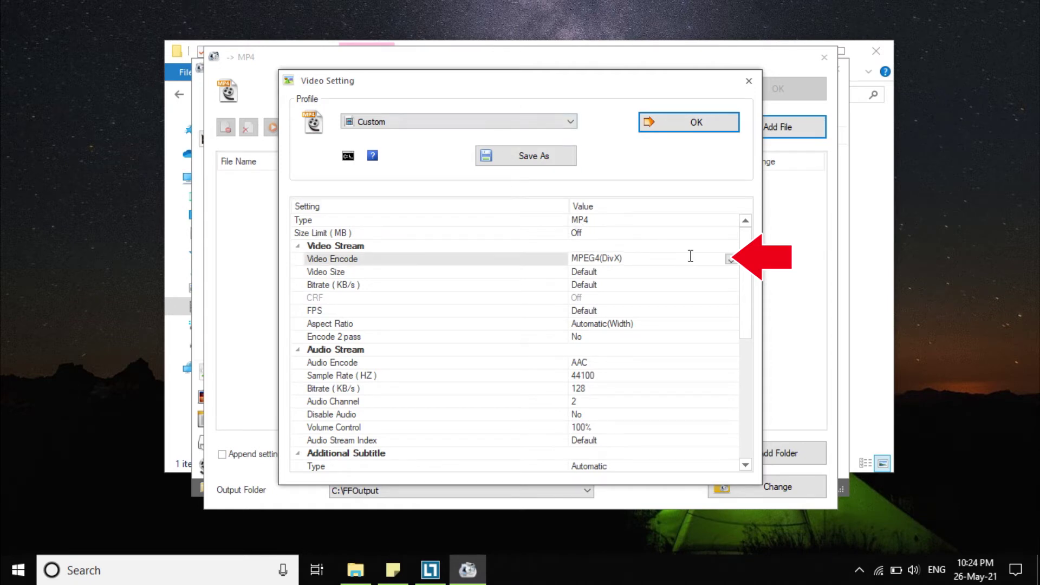
click(730, 259)
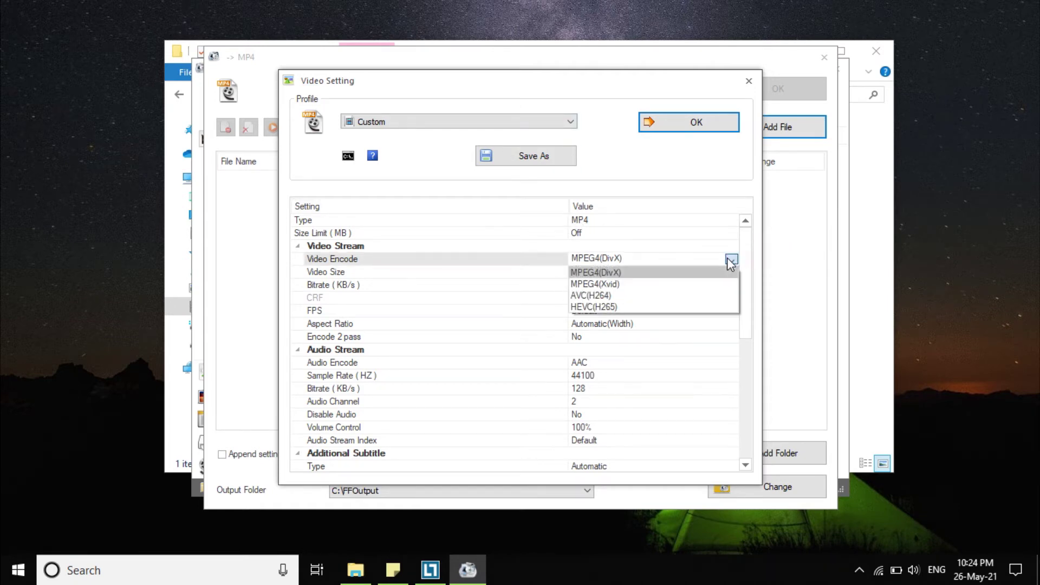
click(720, 294)
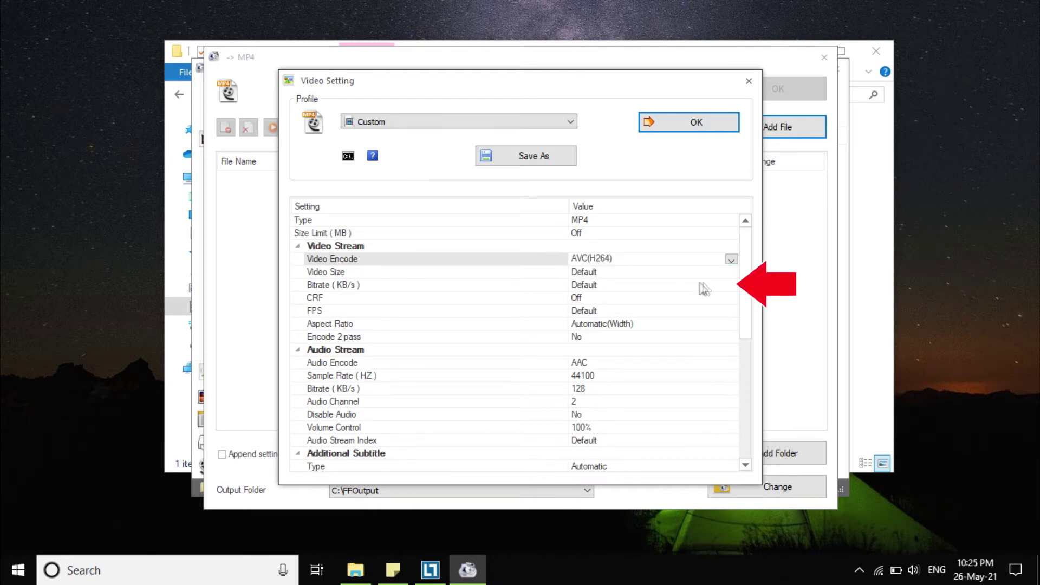
Set the video stream's bitrate to 2400 KB/s and its FPS to 29.97.
click(726, 285)
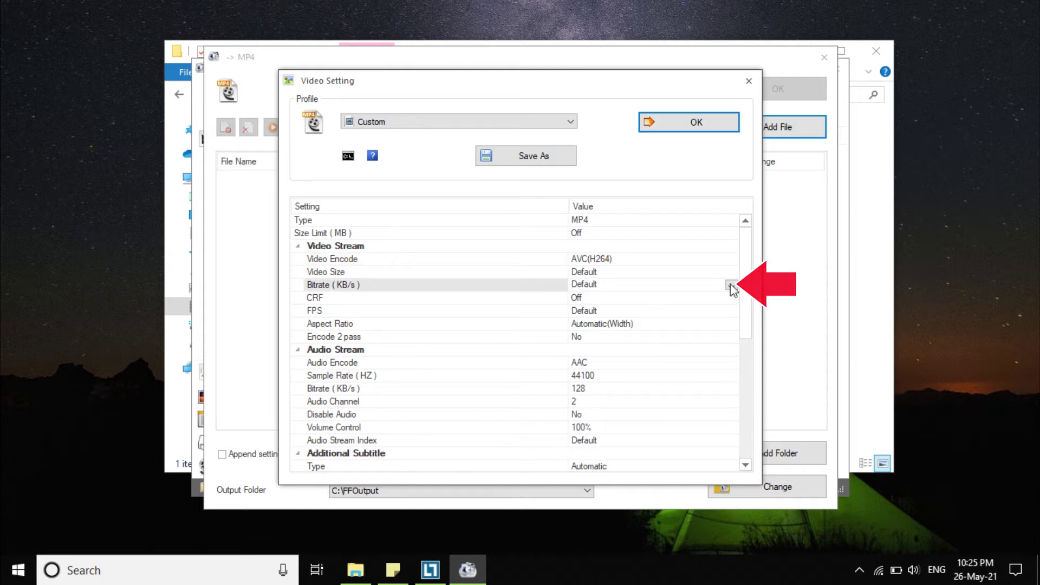
click(731, 285)
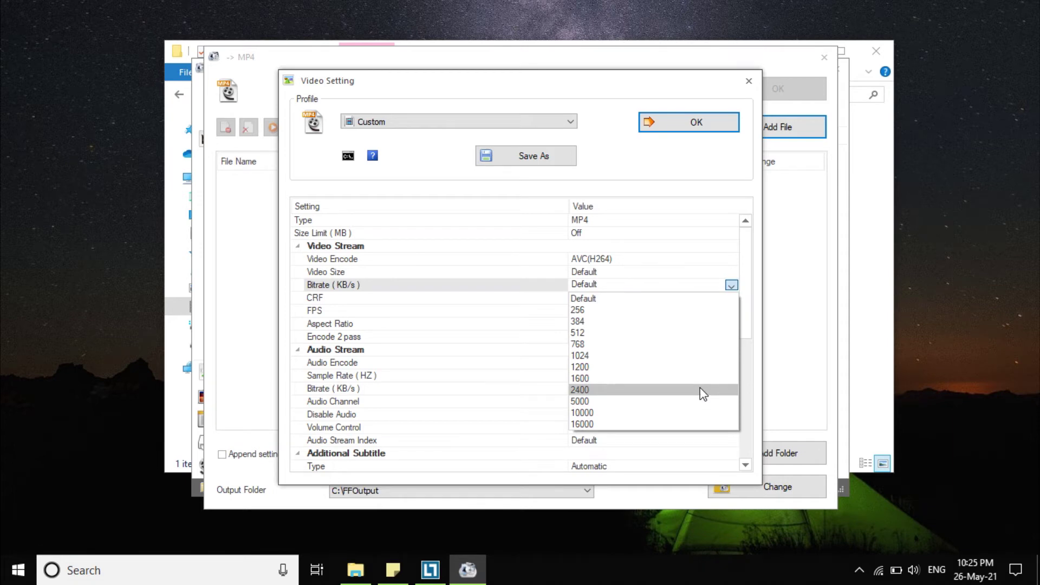
click(703, 394)
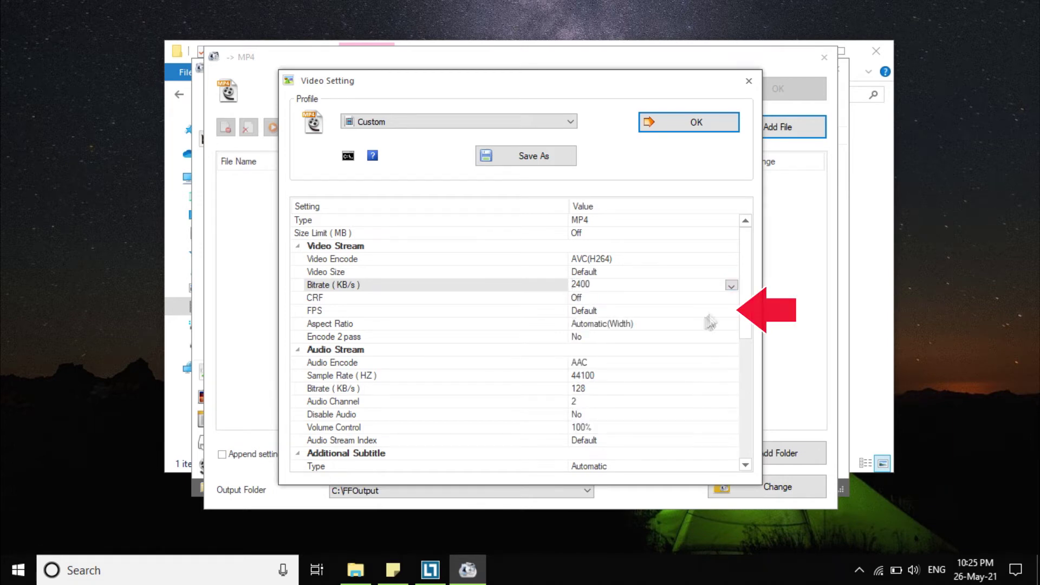
click(731, 312)
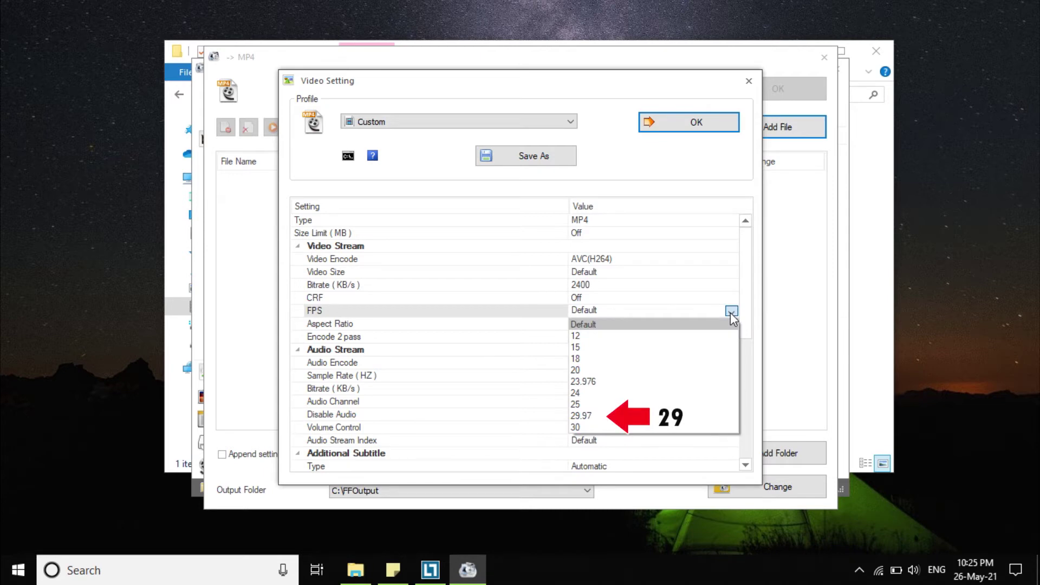
click(688, 416)
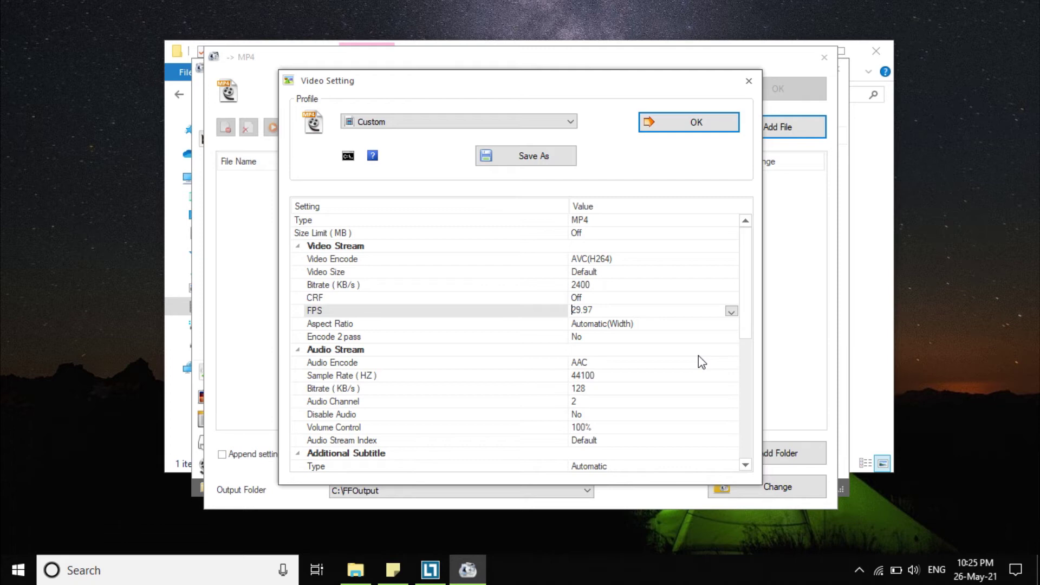
Review the available video bitrates, keep 2400 KB/s and accept the video settings.
click(732, 286)
click(731, 286)
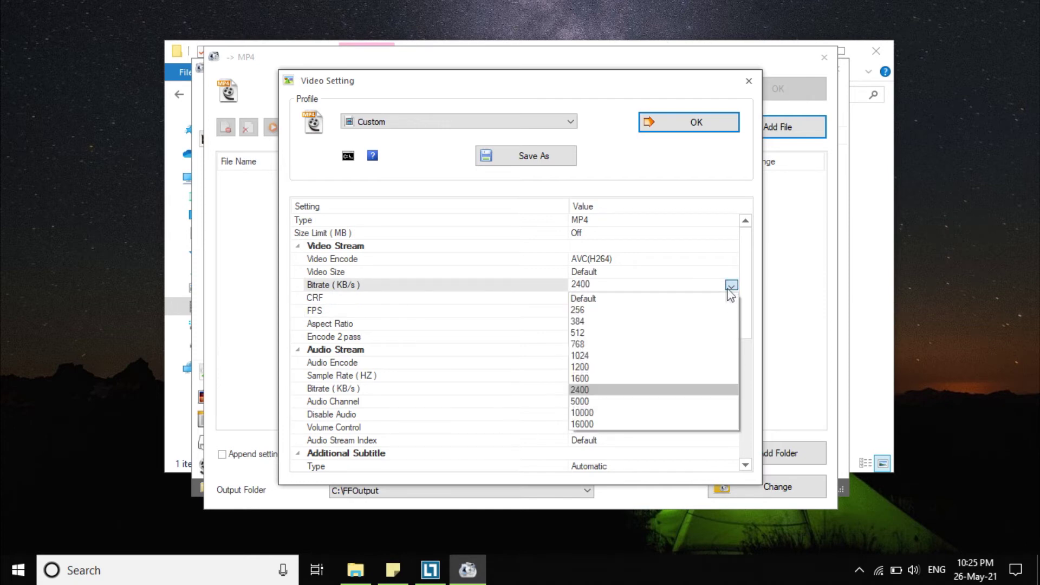
click(688, 390)
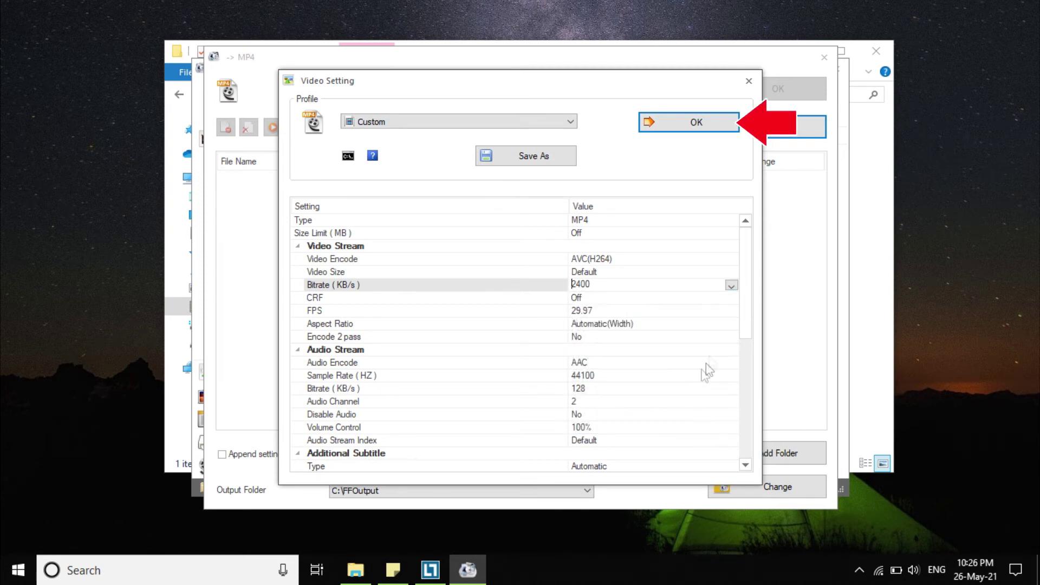
click(720, 123)
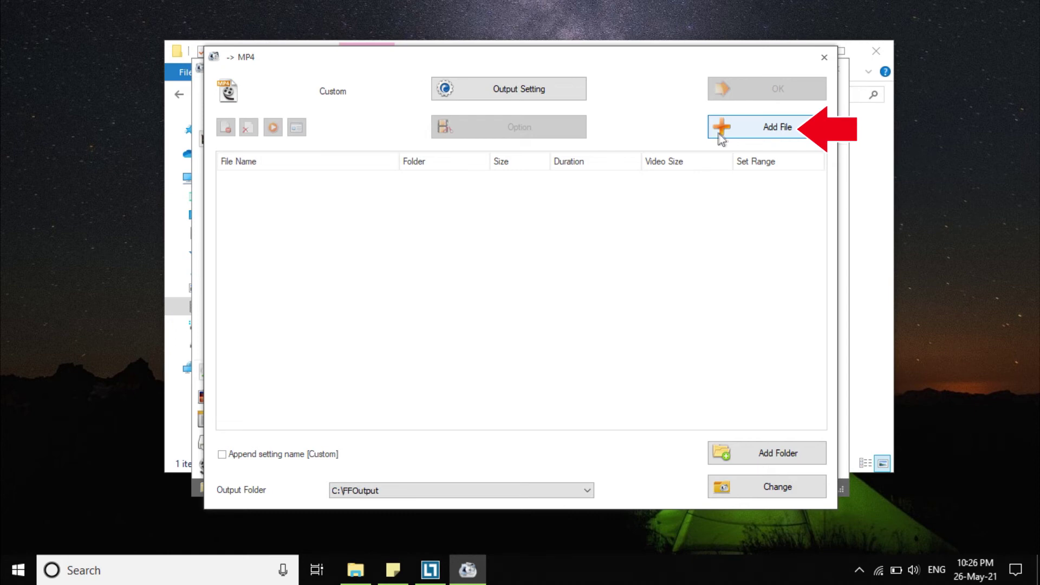
Add Traffictoll + NetLimiter Para Linux.mp4 from the Tutorial folder in Videos and start its MP4 conversion.
click(718, 135)
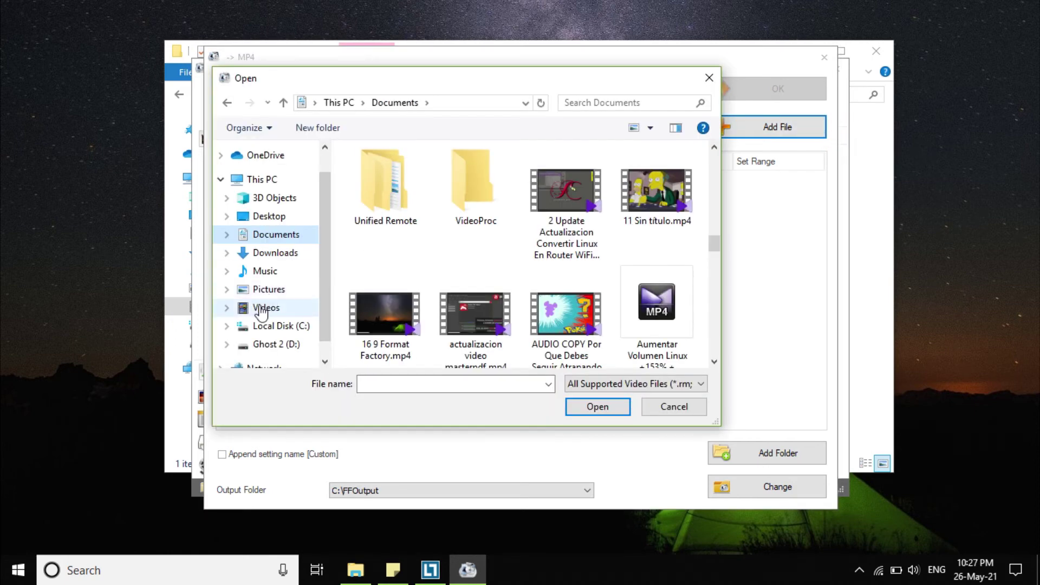
click(261, 308)
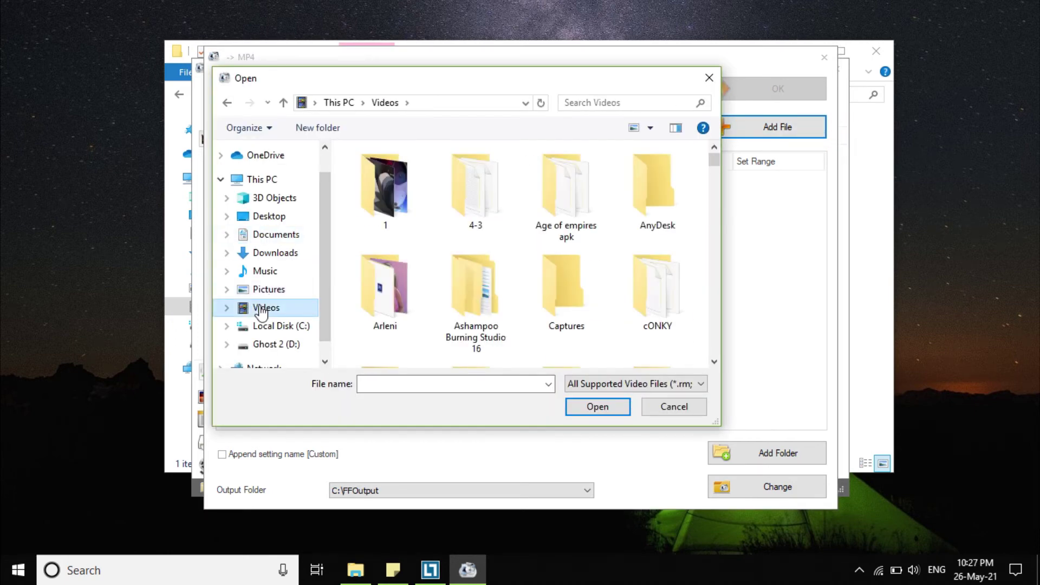
scroll(508, 302, down, 3)
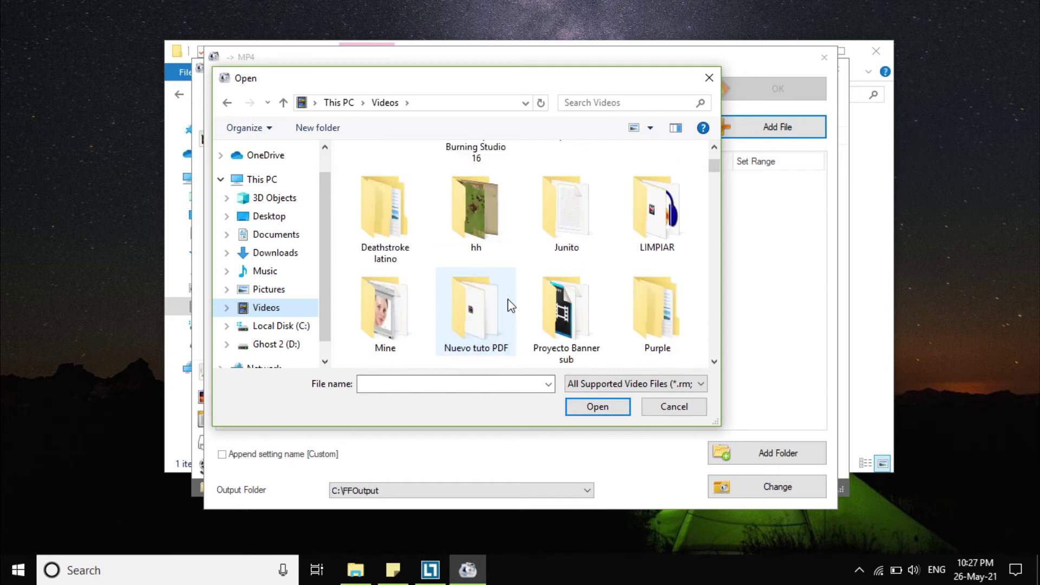
scroll(508, 300, down, 2)
double_click(650, 298)
double_click(398, 189)
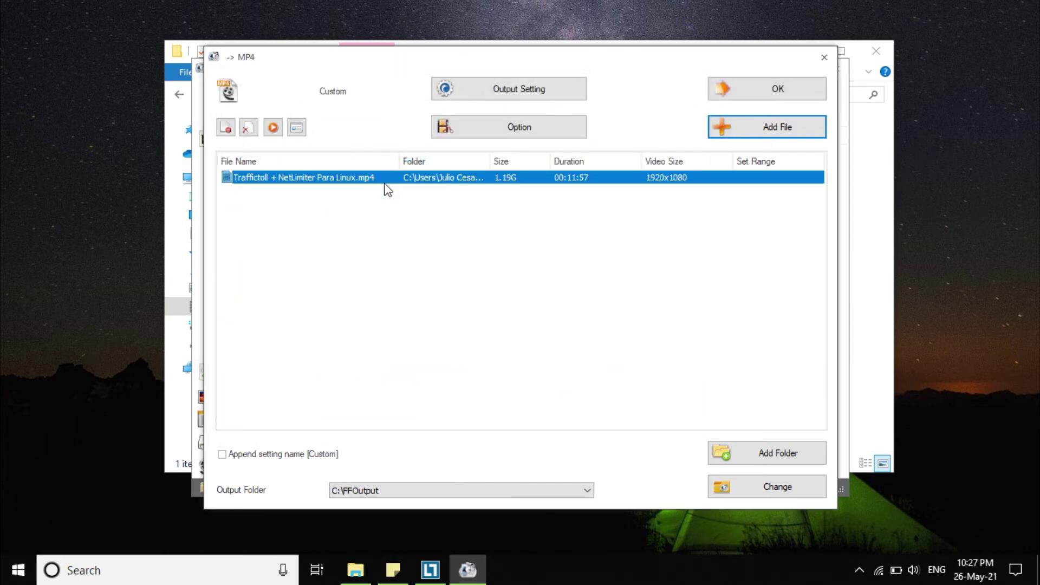
click(774, 91)
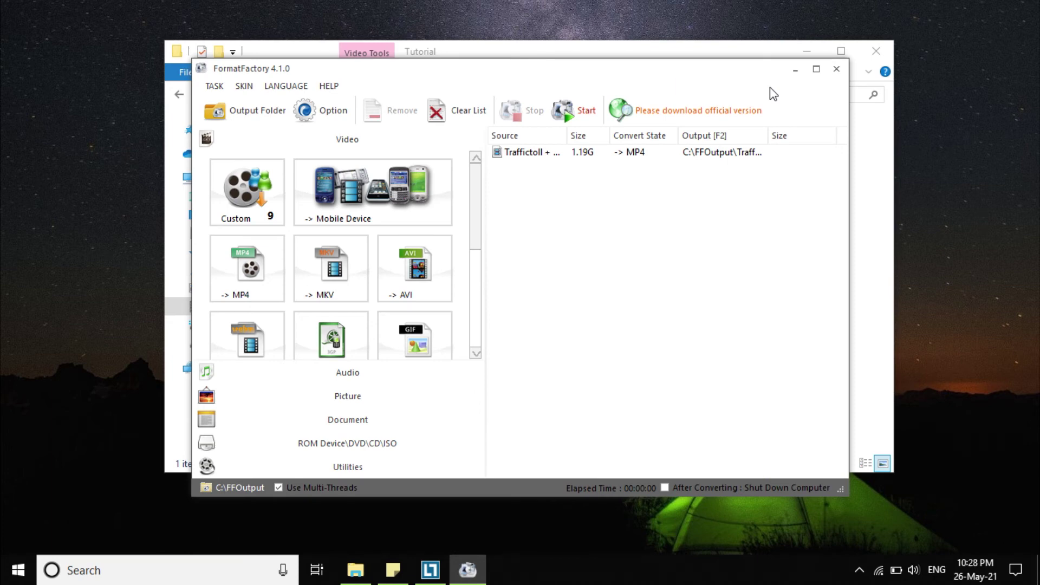
click(570, 120)
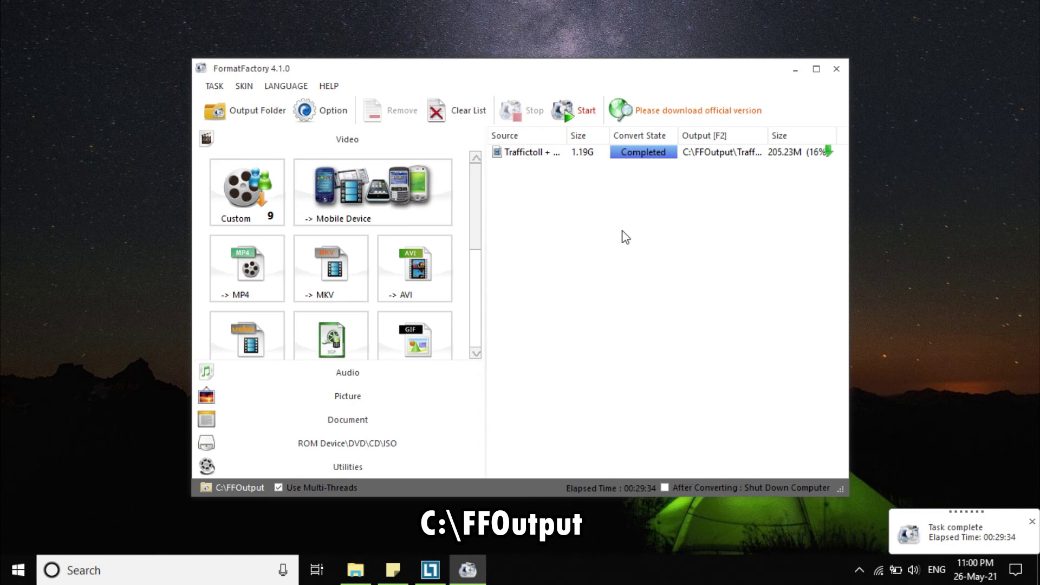
Switch to File Explorer and open the C:\FFOutput folder containing the converted video.
key(super+e)
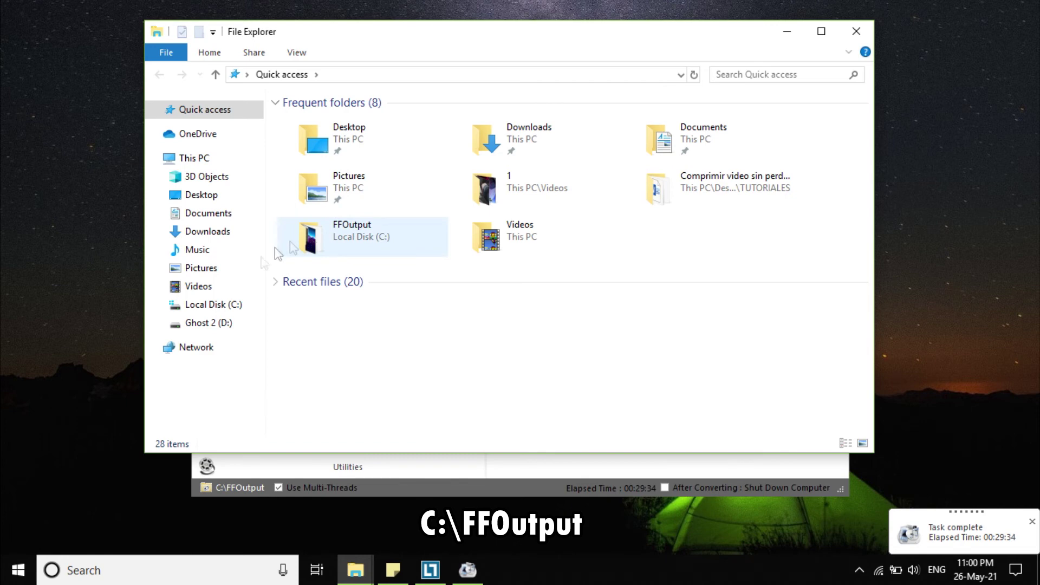
click(227, 306)
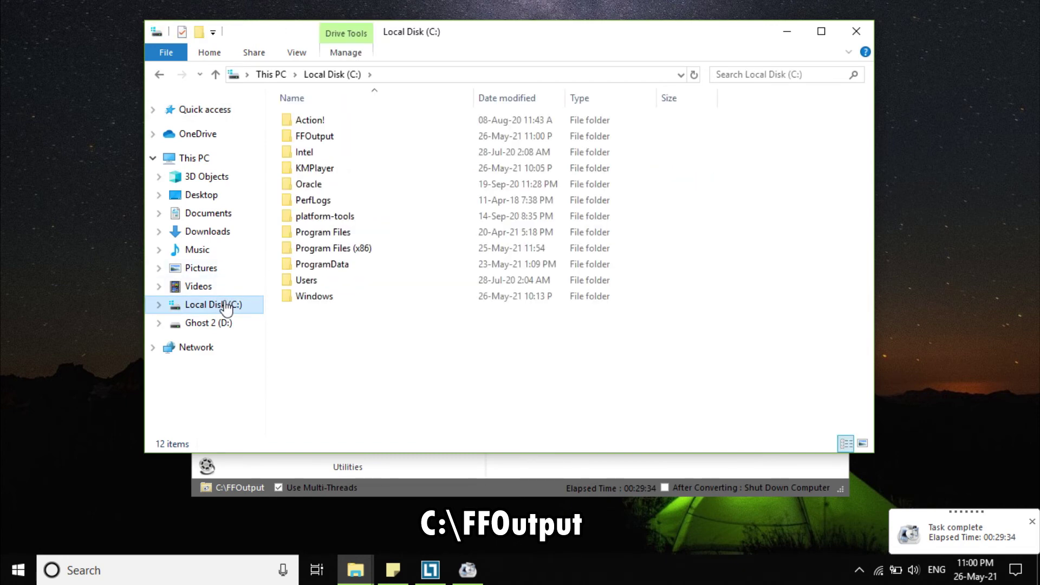
double_click(332, 138)
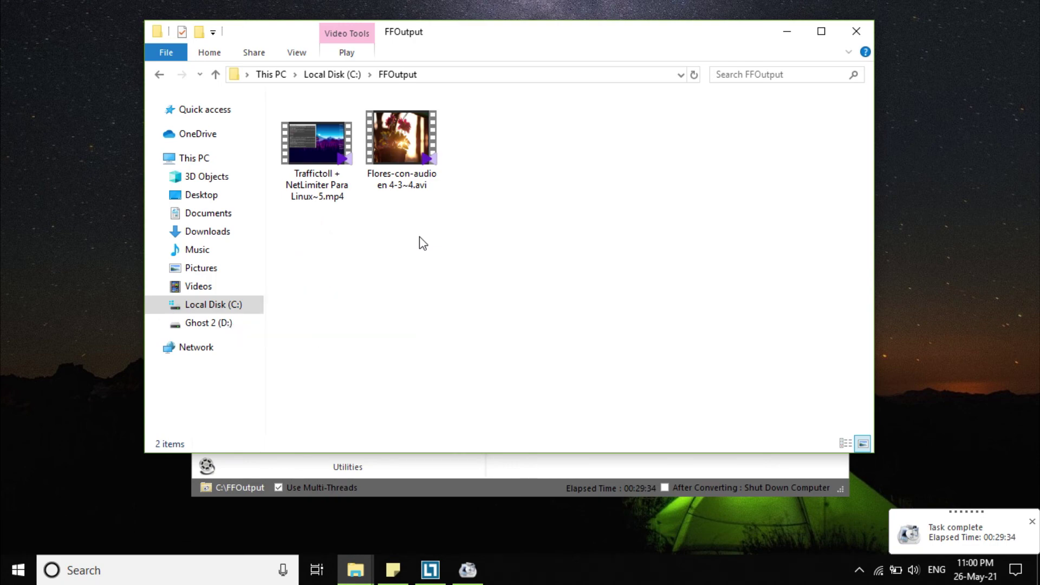
Play the original and converted Traffictoll videos side by side in VLC media player to compare their quality.
key(super)
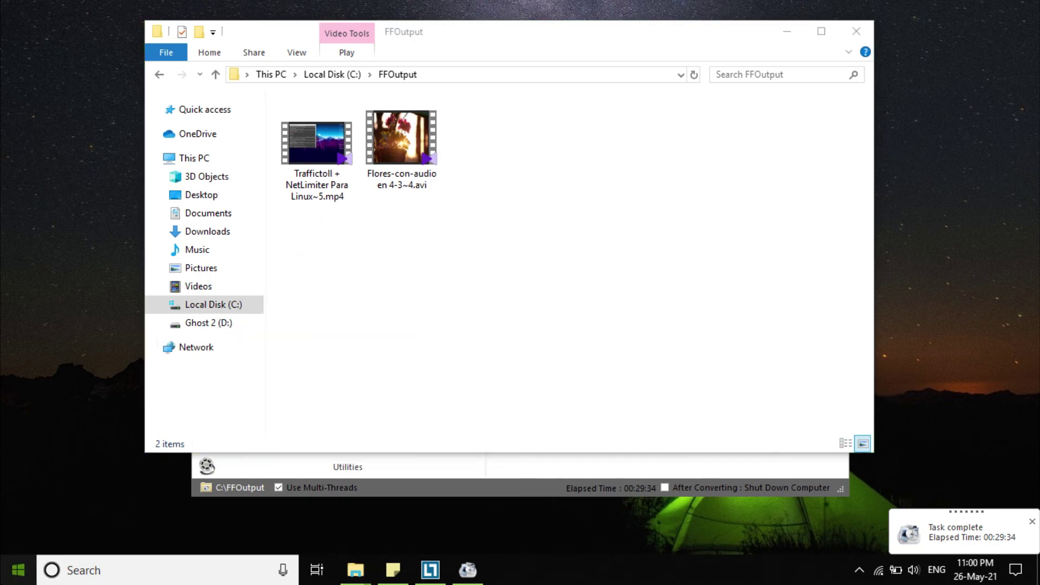
scroll(509, 496, down, 3)
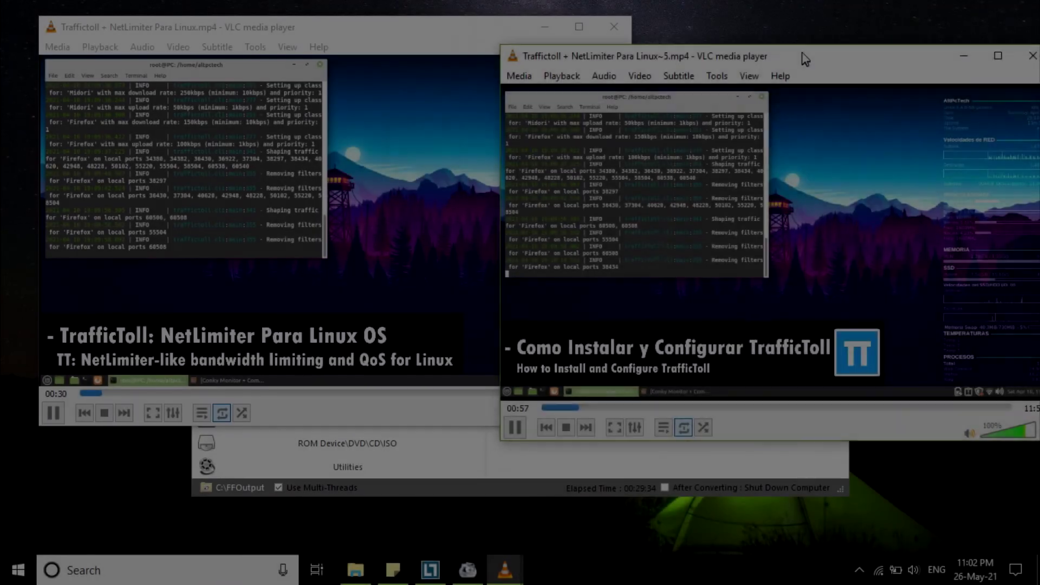
drag(802, 52, 814, 56)
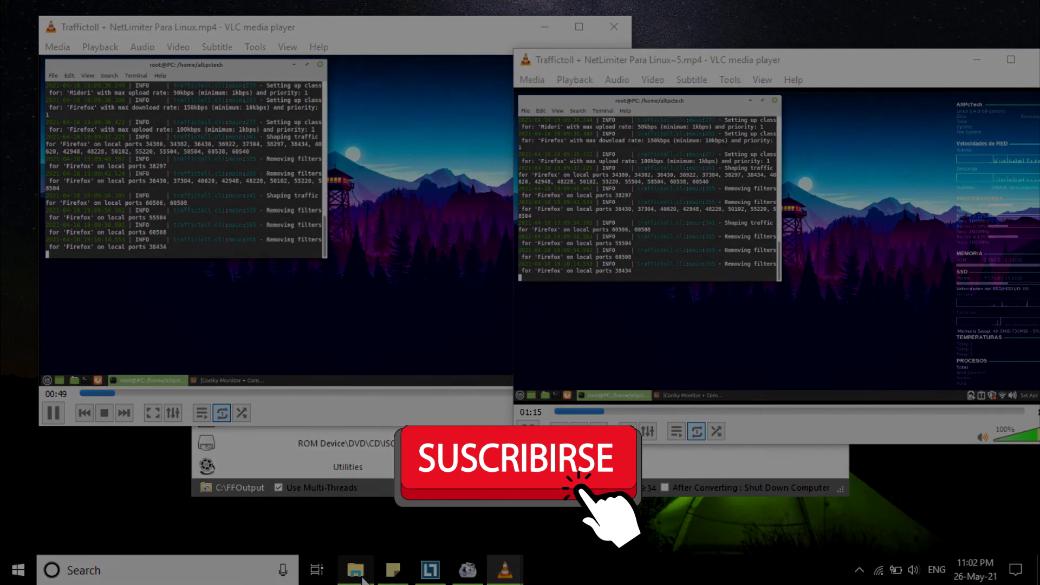
click(359, 575)
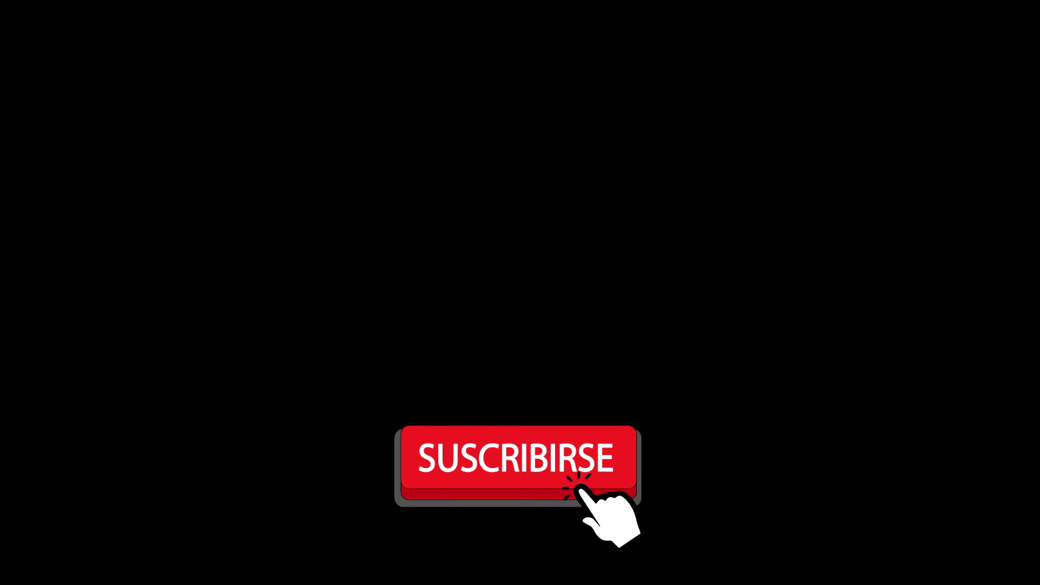